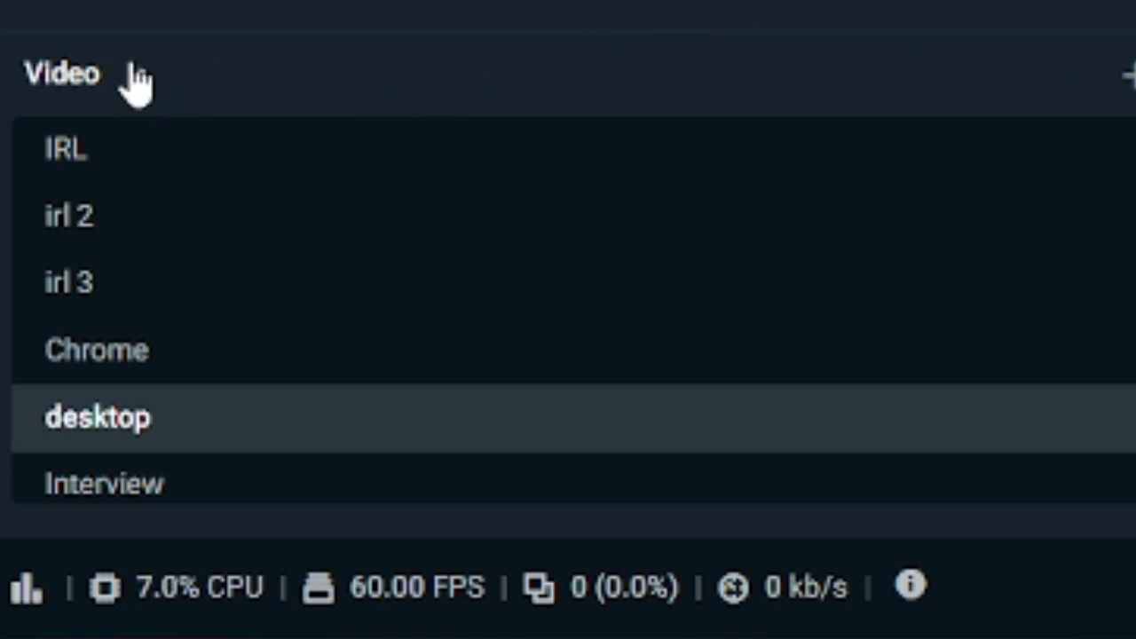
# Step: Check that Streamlabs lists the Video and Live scene collections, then bring OBS Studio forward
pyautogui.click(135, 73)
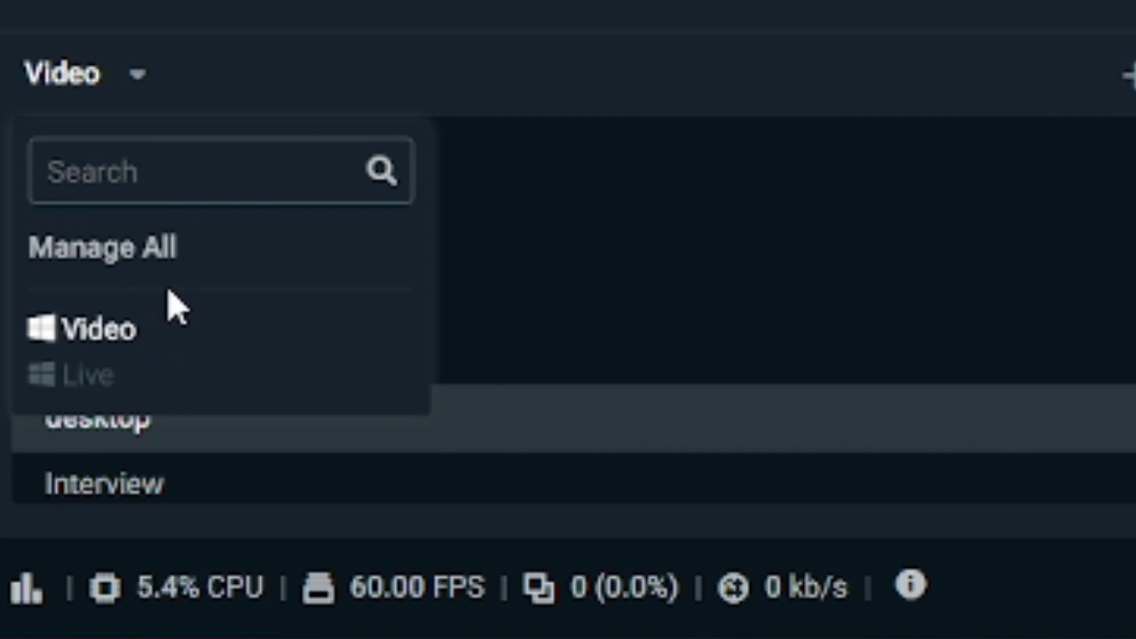
pyautogui.click(484, 94)
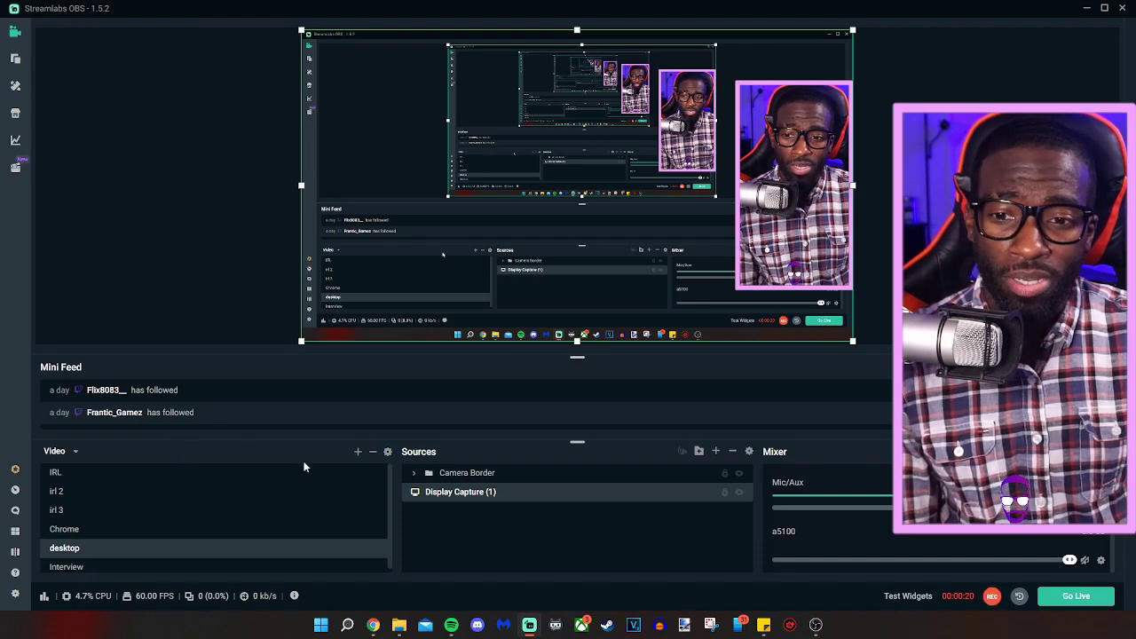
pyautogui.click(816, 625)
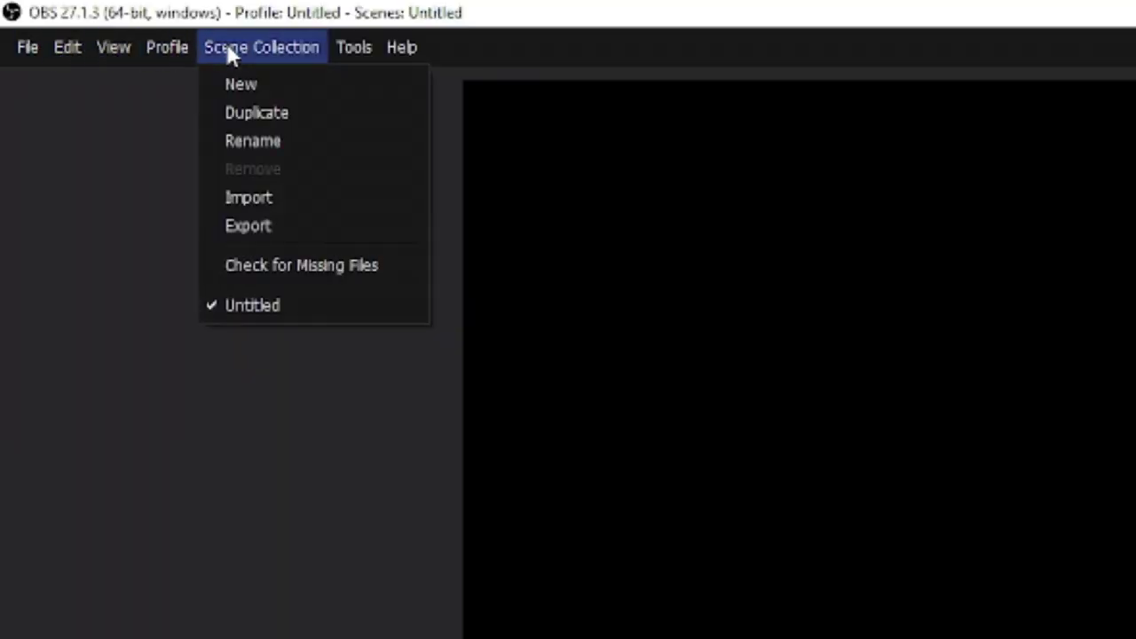
pyautogui.click(251, 193)
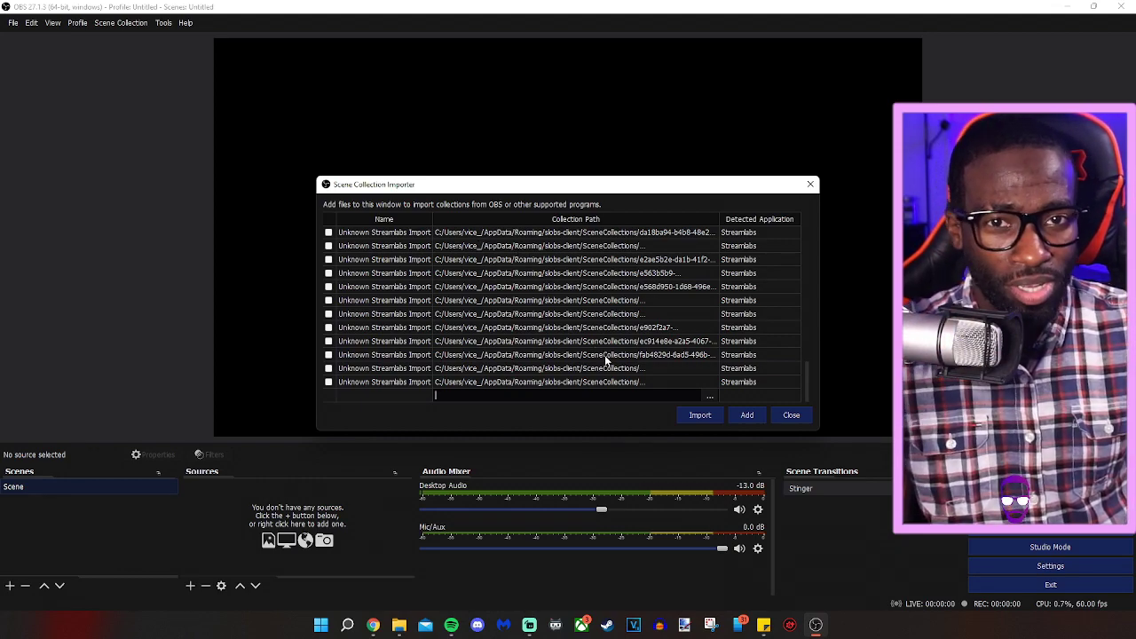
# Step: Dismiss the importer, review the General settings' Importers section, and cancel Settings unchanged
pyautogui.click(791, 415)
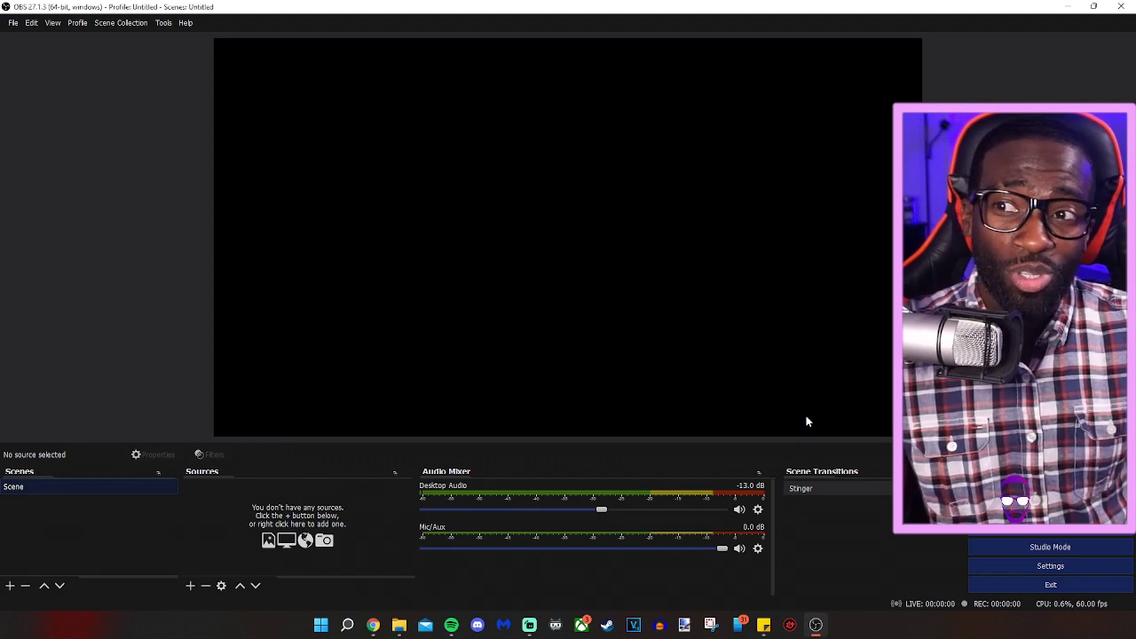
pyautogui.click(119, 23)
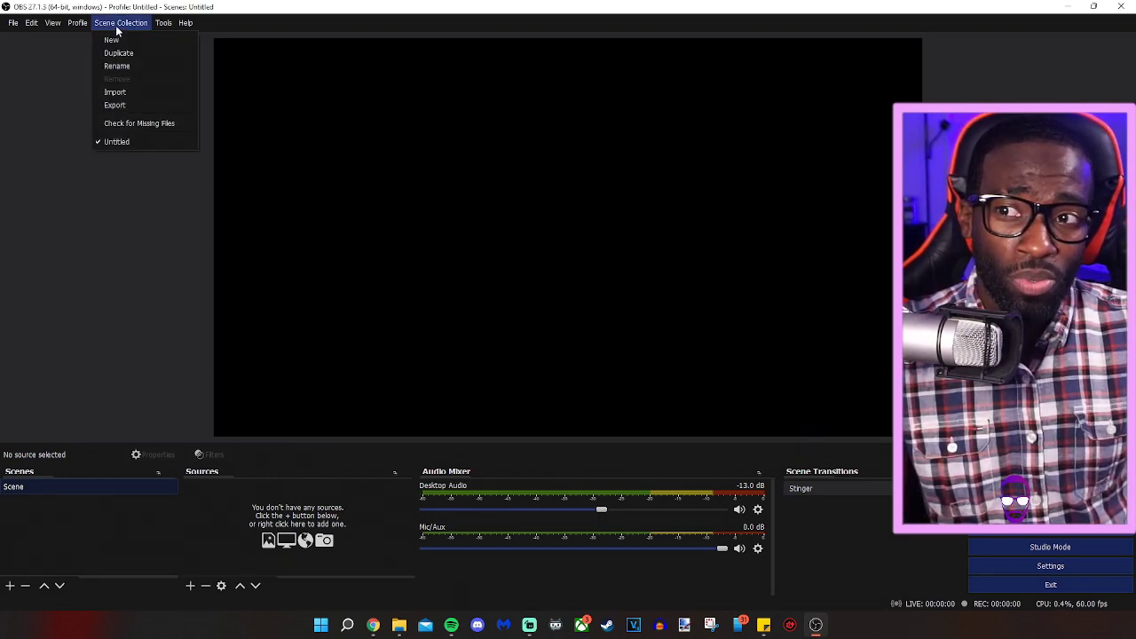
pyautogui.moveTo(11, 24)
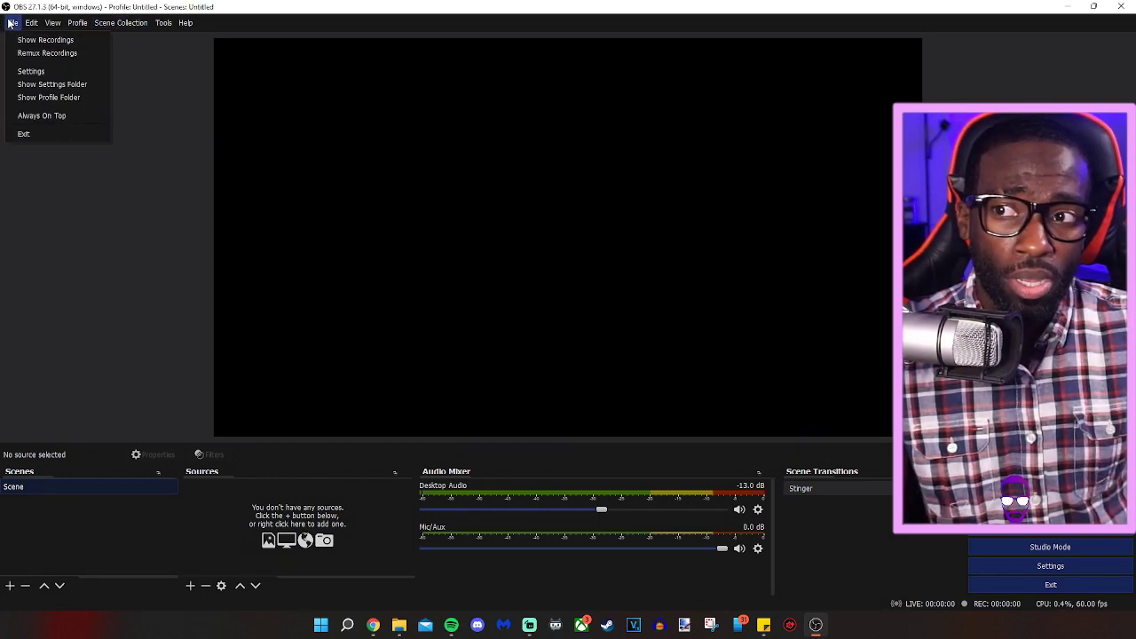
pyautogui.click(17, 66)
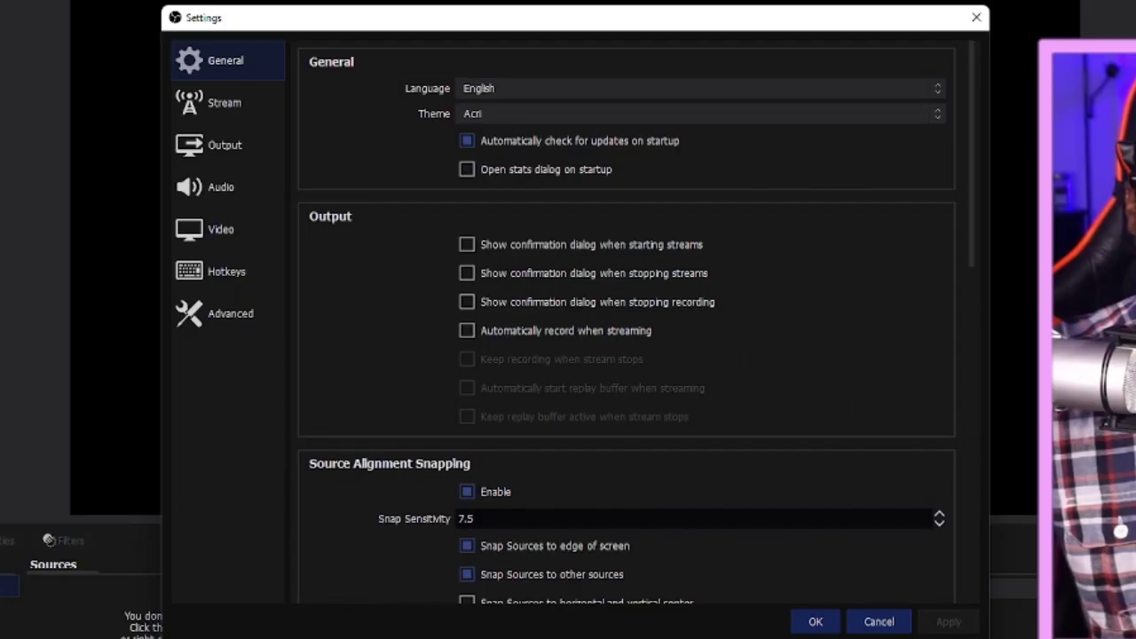
pyautogui.scroll(-1, 386, 282)
pyautogui.scroll(-7, 386, 284)
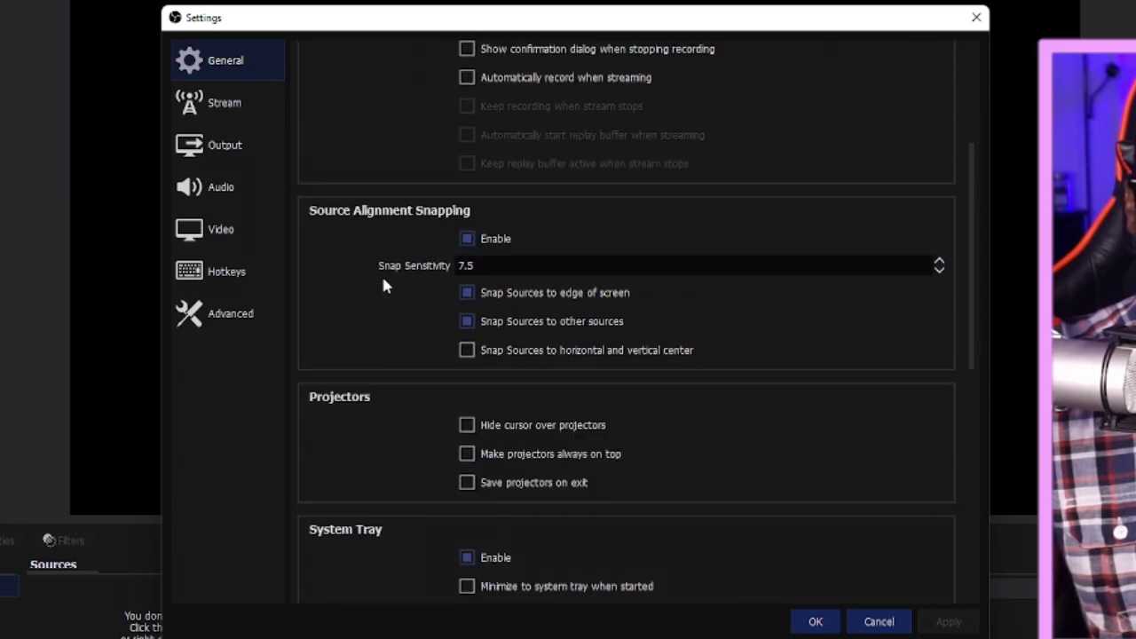
pyautogui.scroll(-2, 383, 282)
pyautogui.scroll(-6, 382, 278)
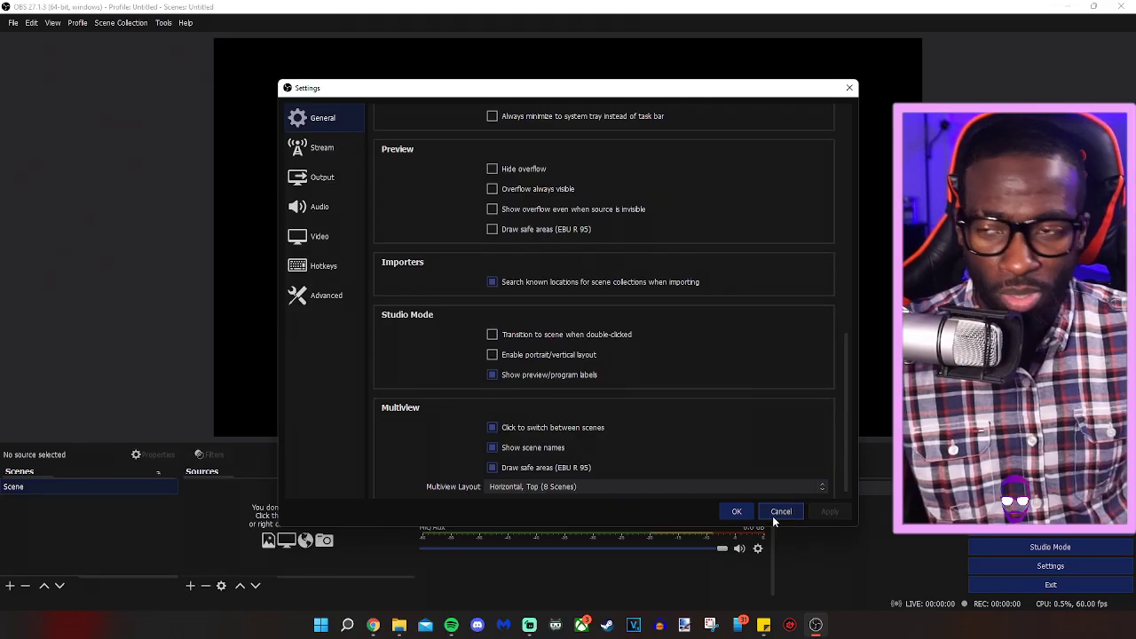
pyautogui.click(772, 516)
# Step: In the Scene Collection importer, inspect the Live entry's name and file path, then run Import
pyautogui.click(103, 26)
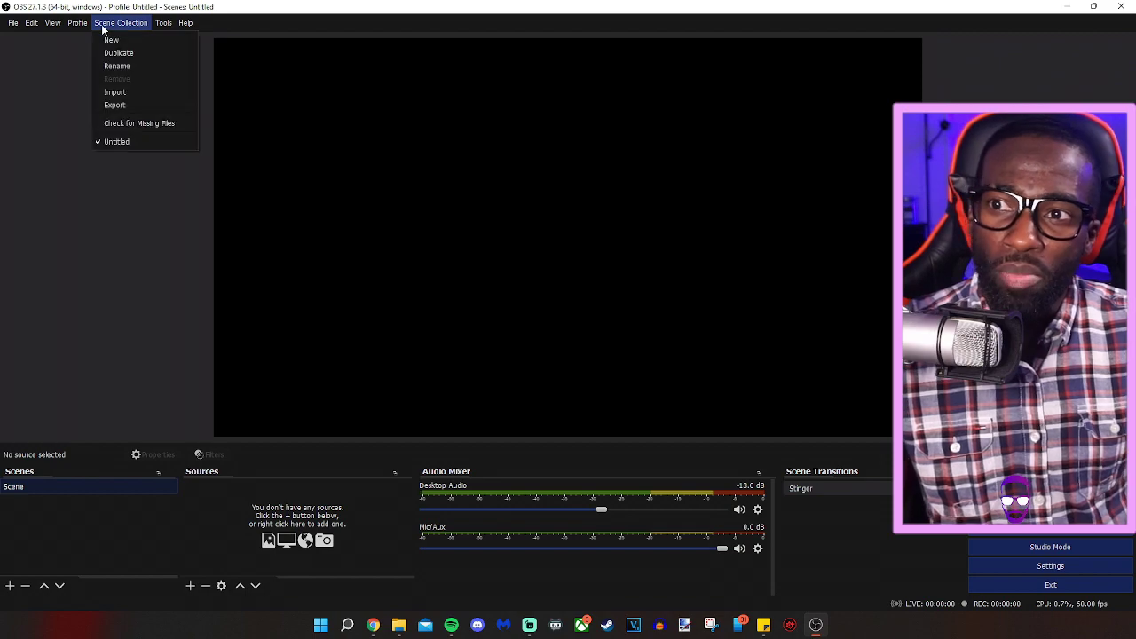
pyautogui.click(120, 91)
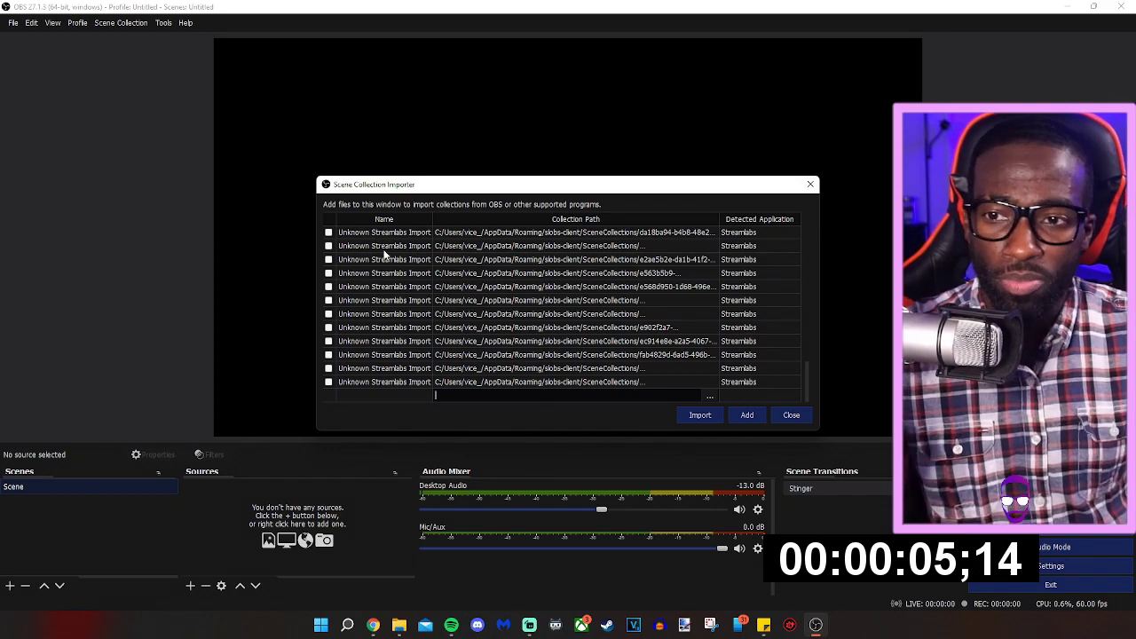
pyautogui.scroll(10, 754, 364)
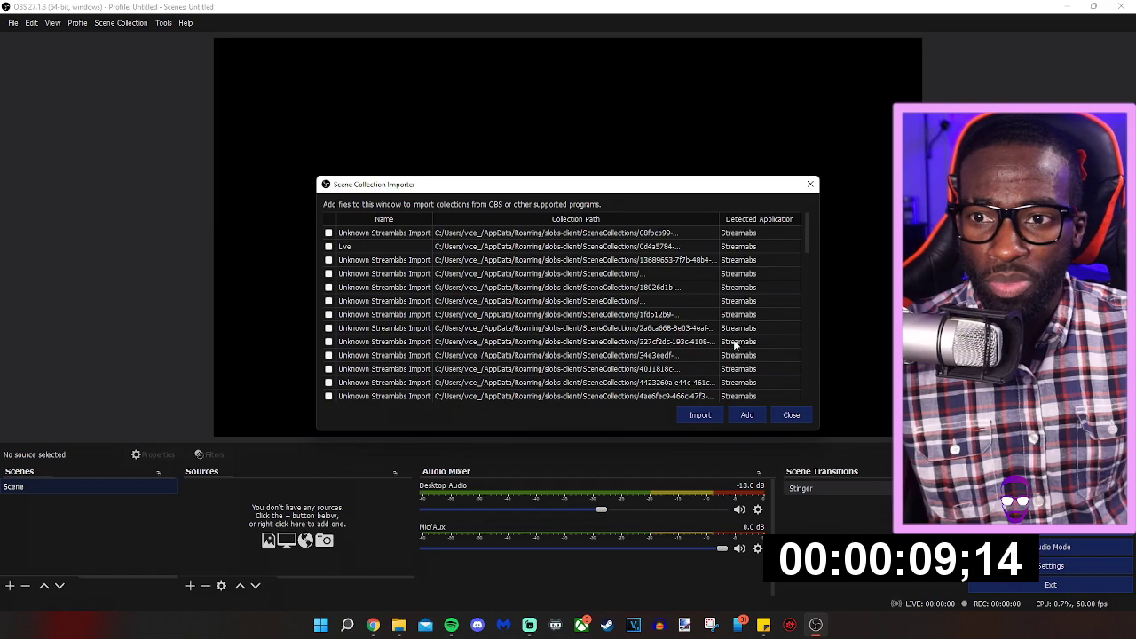
pyautogui.doubleClick(371, 246)
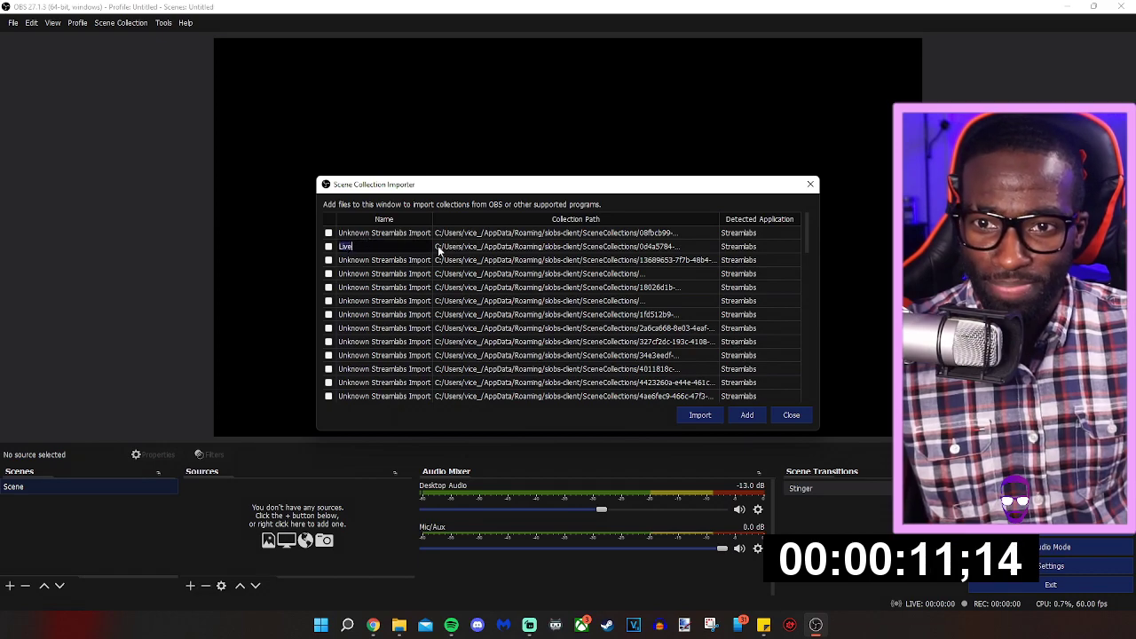
pyautogui.doubleClick(482, 248)
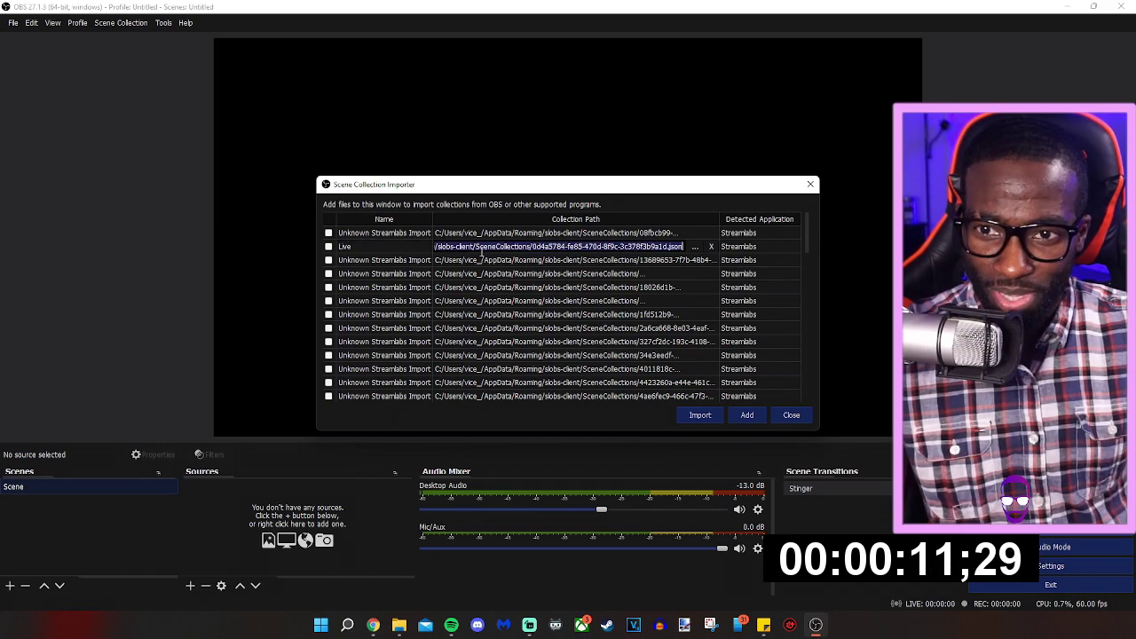
pyautogui.click(701, 415)
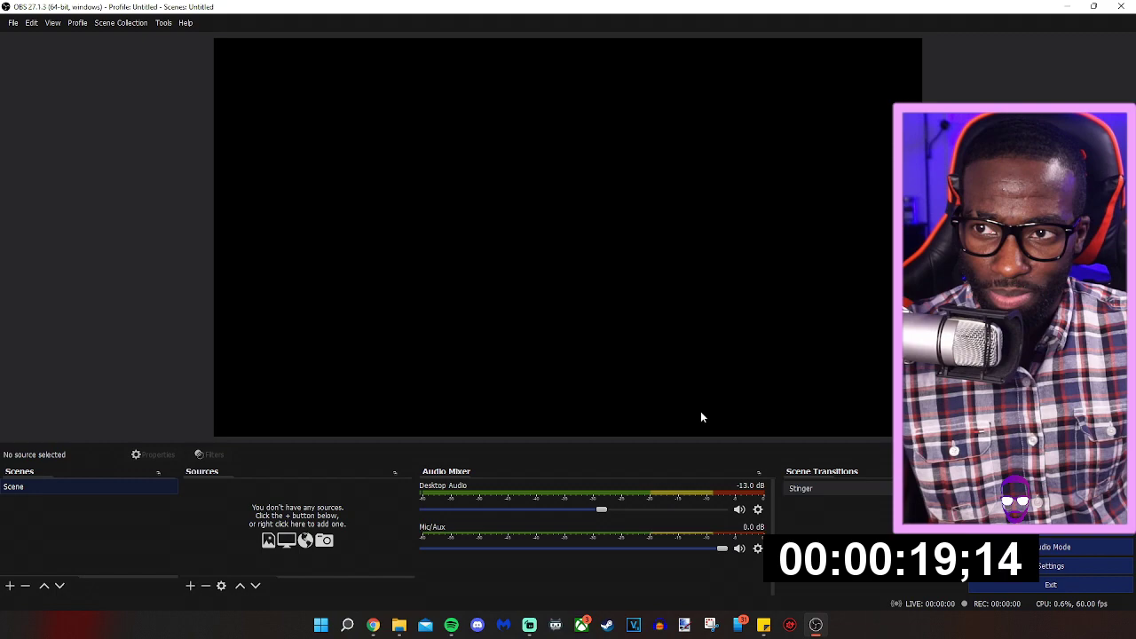
# Step: Import the ticked Streamlabs Live collection and check it now appears in the Scene Collection menu
pyautogui.click(120, 23)
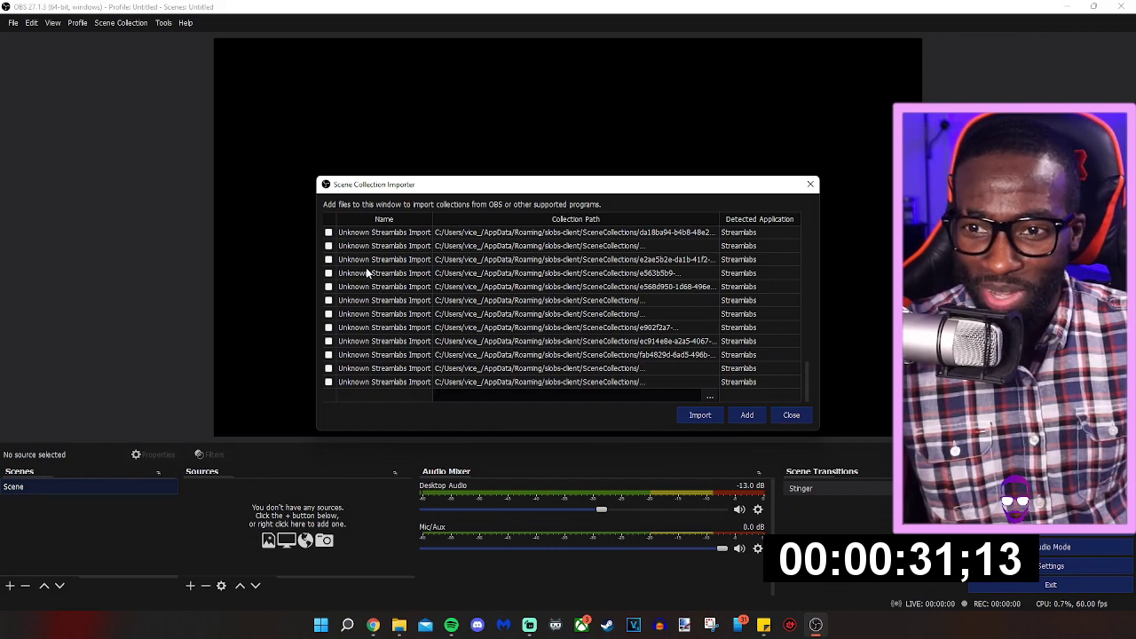
pyautogui.scroll(10, 367, 272)
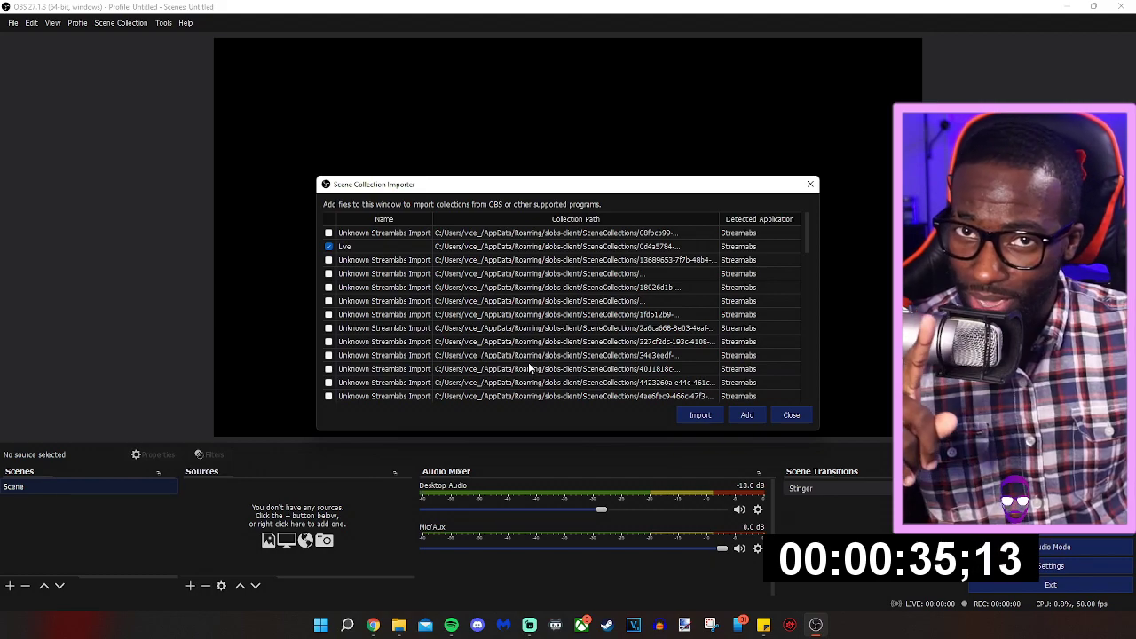
pyautogui.click(700, 414)
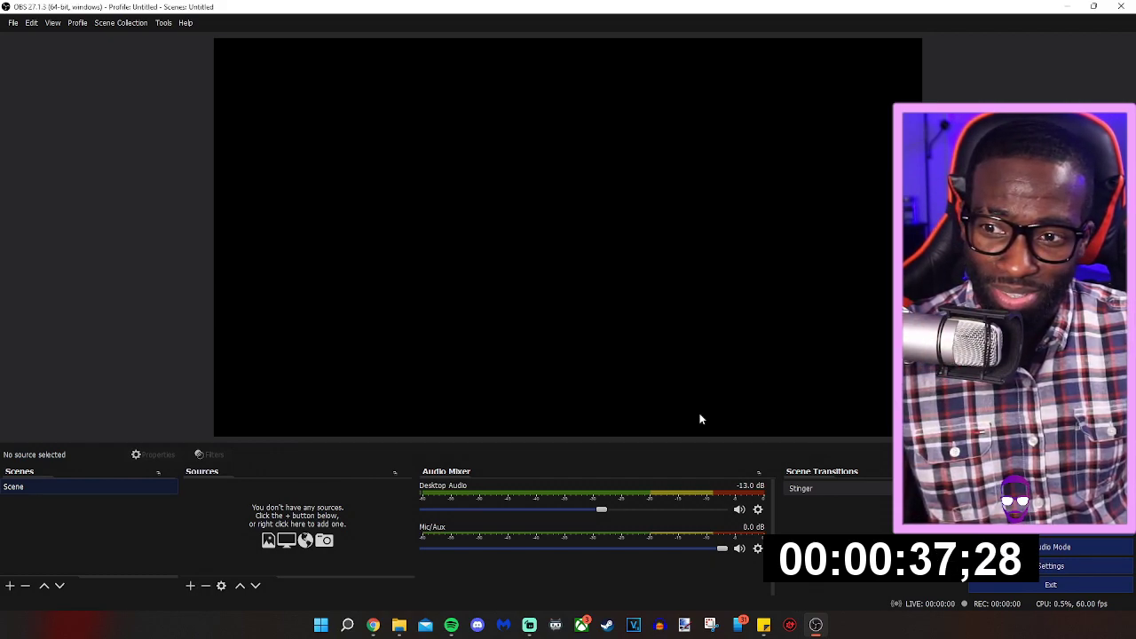
pyautogui.click(124, 23)
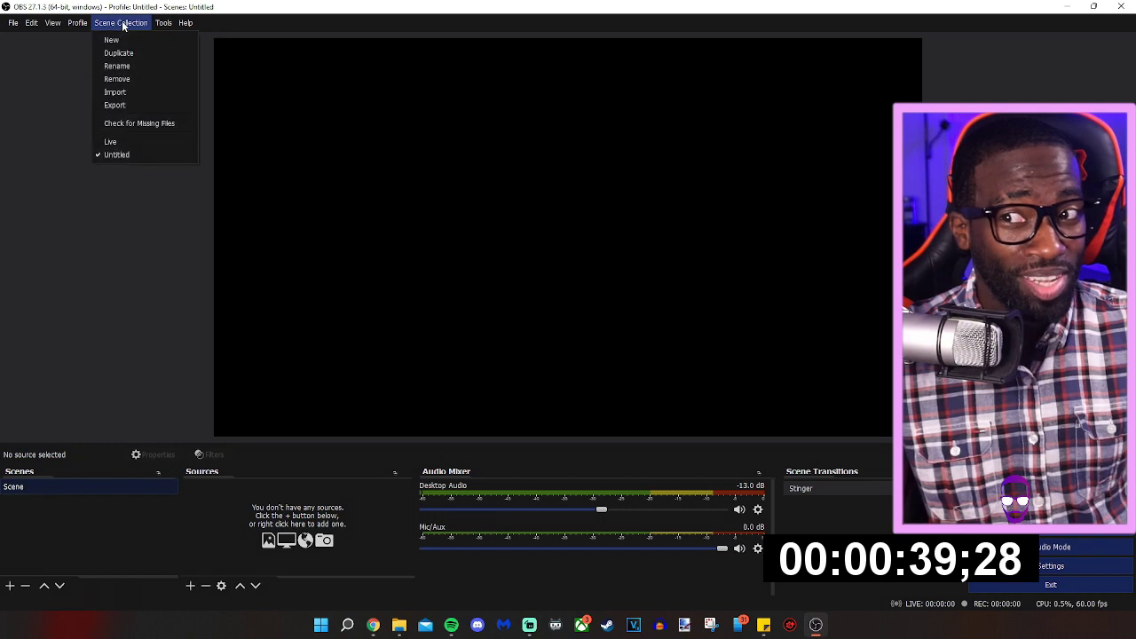
# Step: Load the Live collection and review its scenes like Just Chatting and sources like Alert Box
pyautogui.click(128, 144)
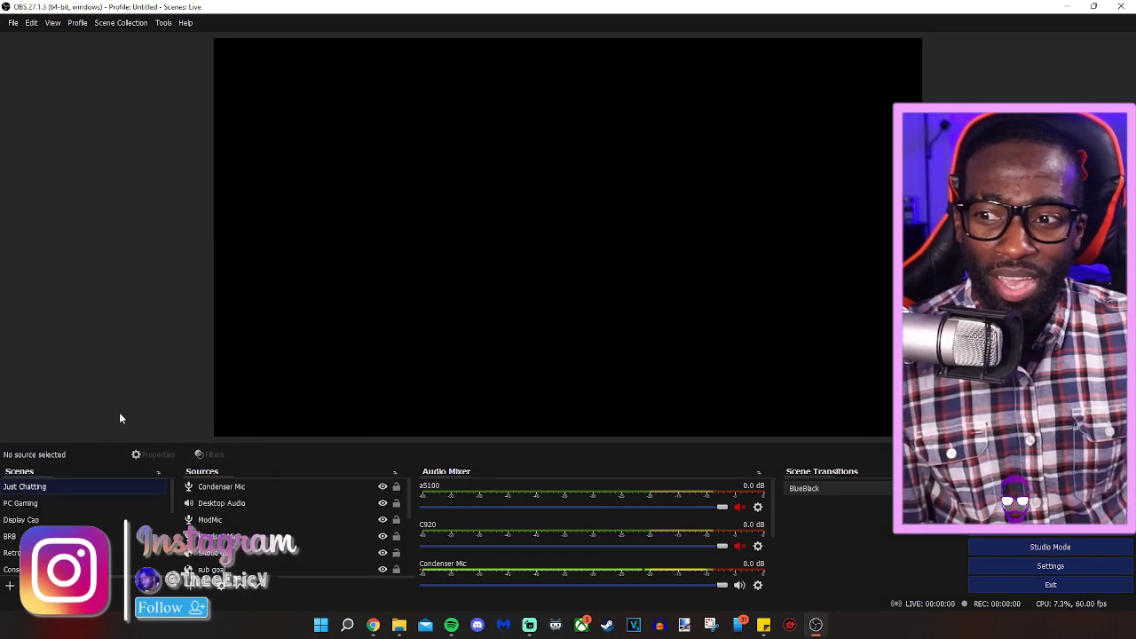
pyautogui.scroll(-1, 54, 510)
pyautogui.scroll(-1, 53, 513)
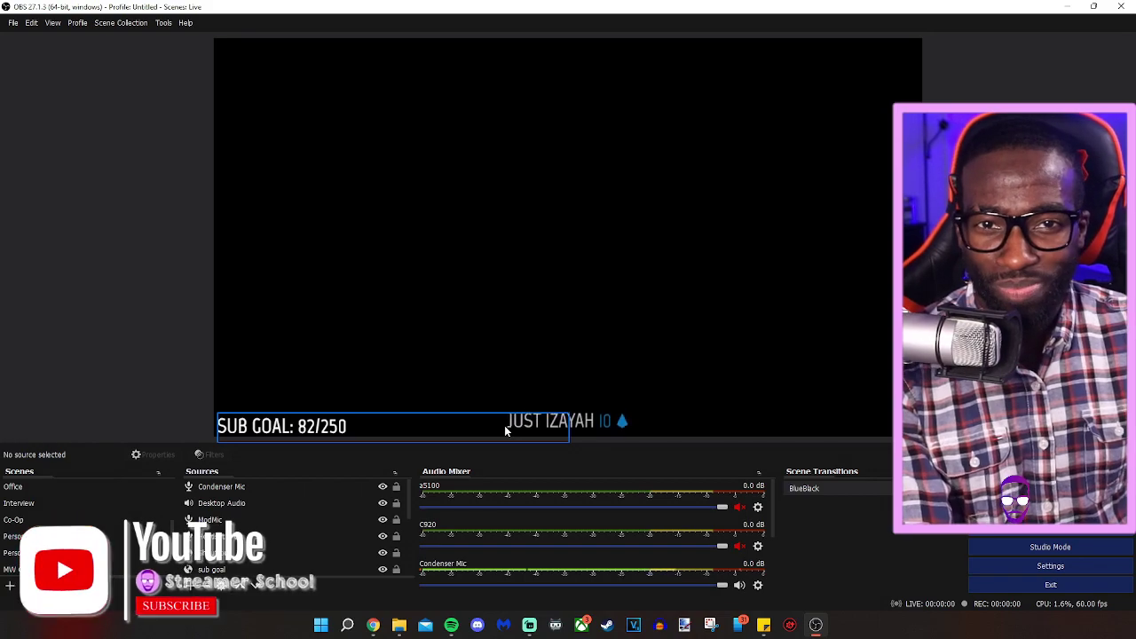
pyautogui.scroll(-3, 231, 532)
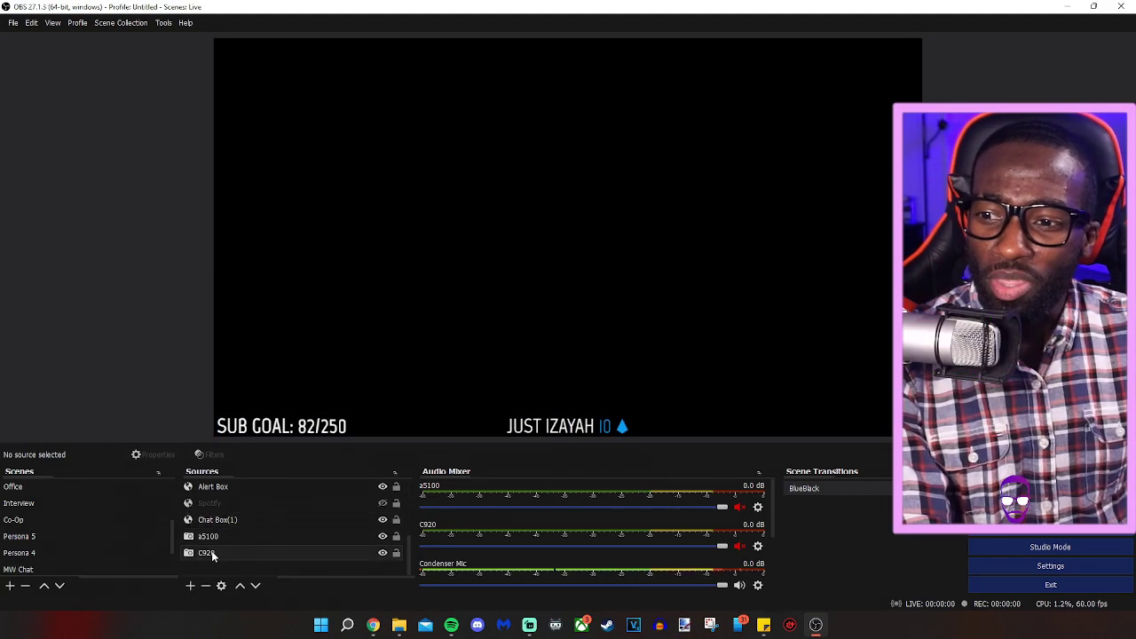
pyautogui.scroll(-1, 92, 537)
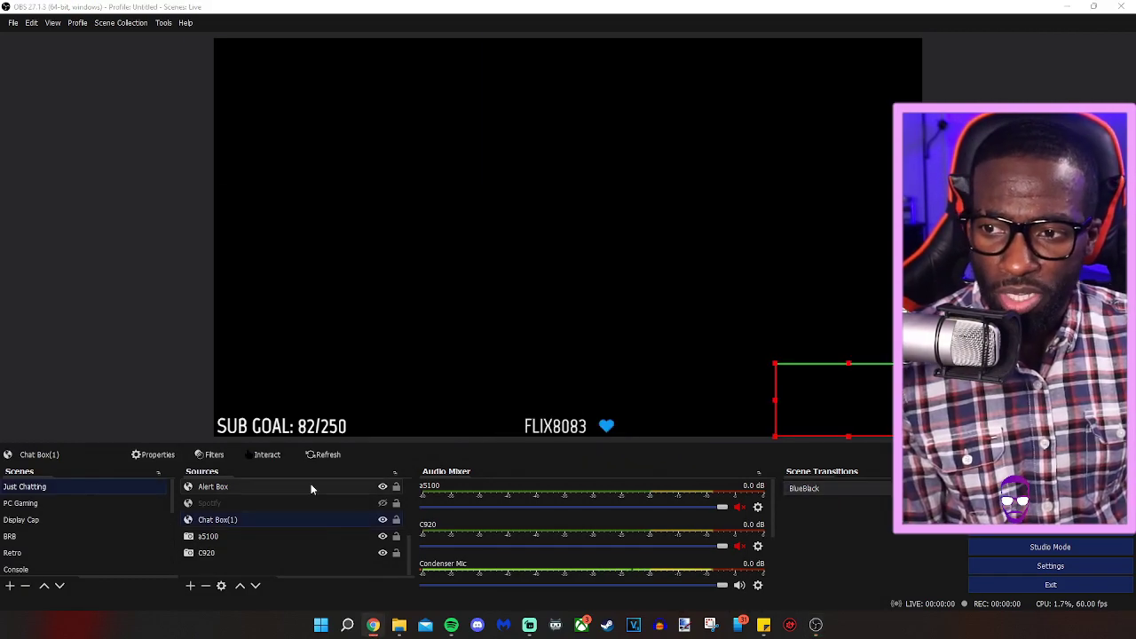
pyautogui.click(98, 502)
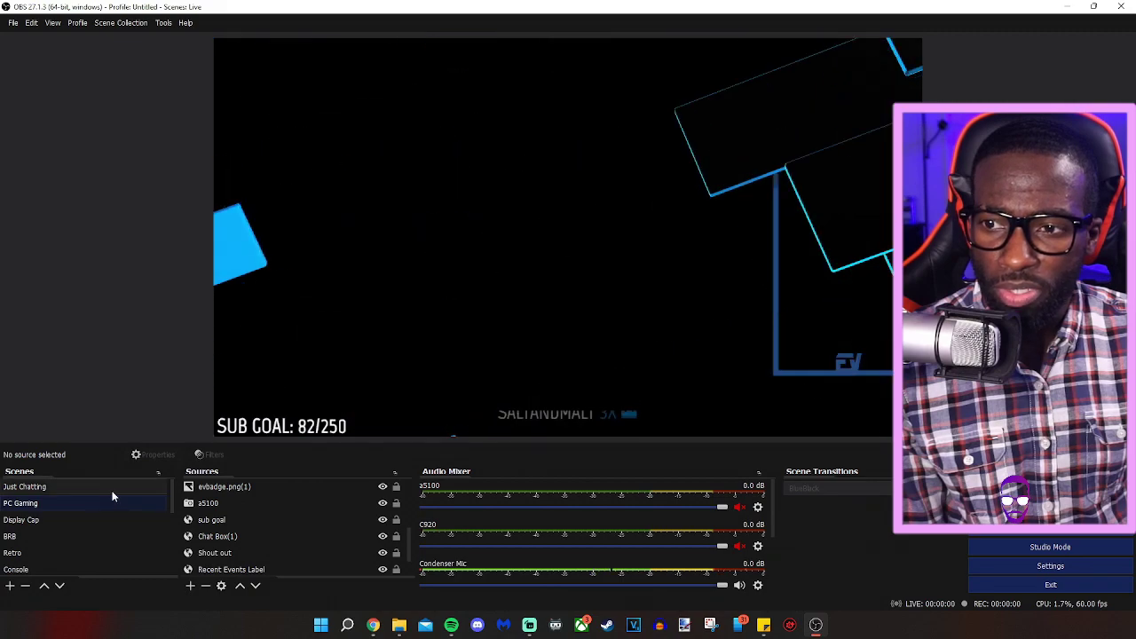
pyautogui.click(102, 485)
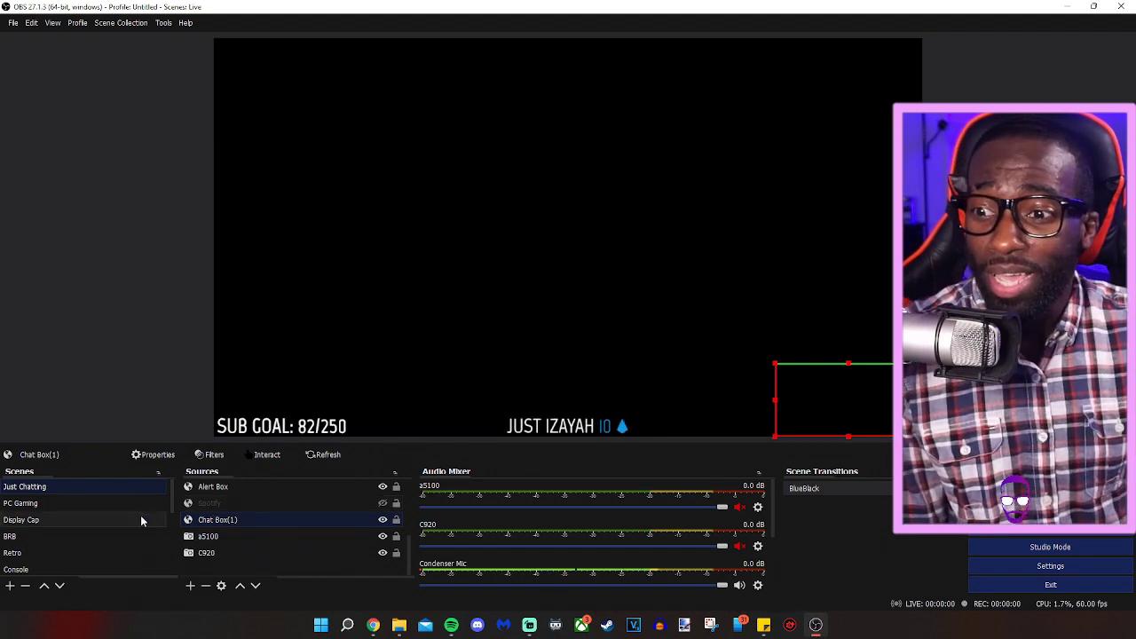
pyautogui.scroll(-5, 70, 512)
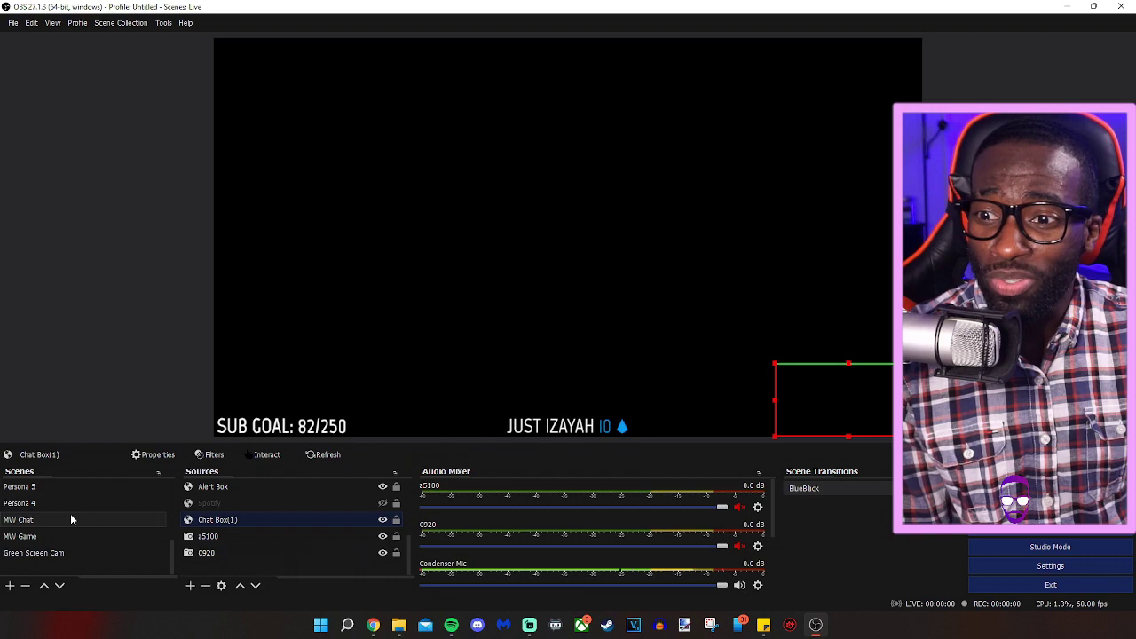
pyautogui.scroll(5, 71, 514)
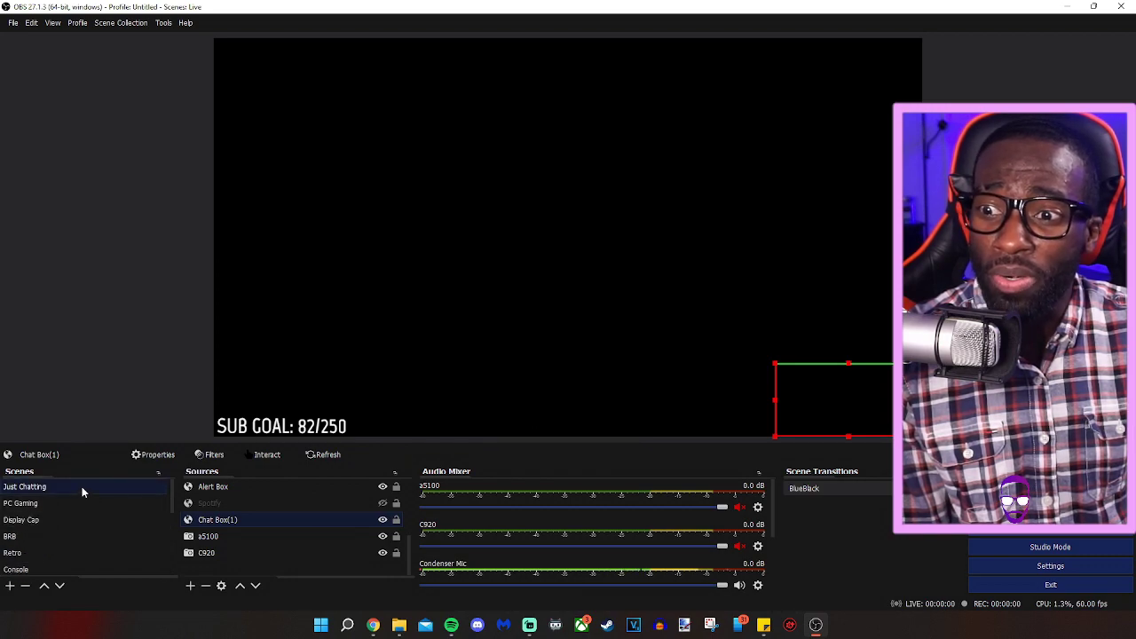